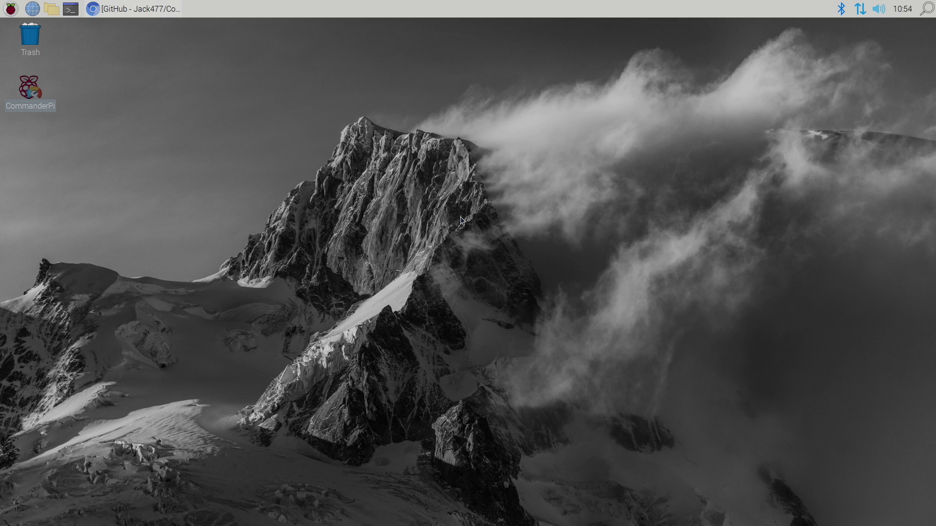
Step: Launch CommanderPi from the desktop, open its overclocking settings to view the options and close them again
double_click(38, 82)
click(418, 286)
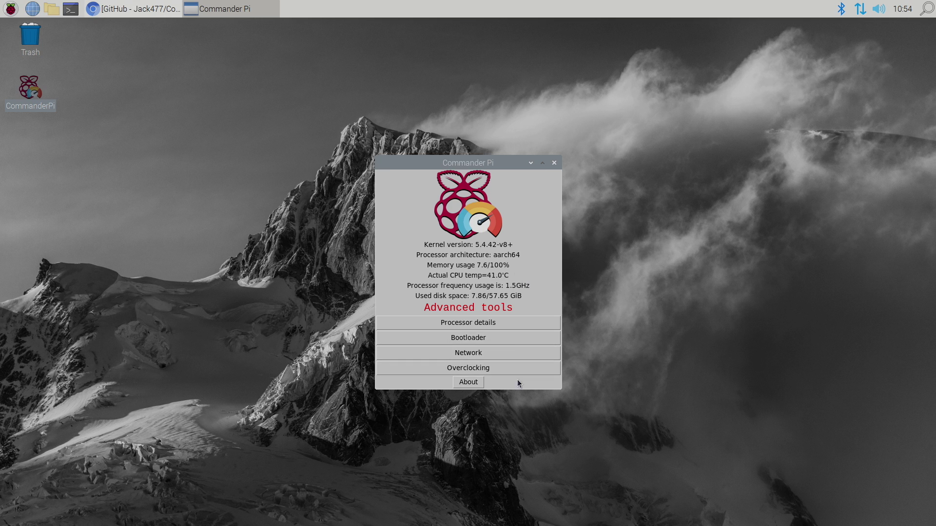
click(482, 369)
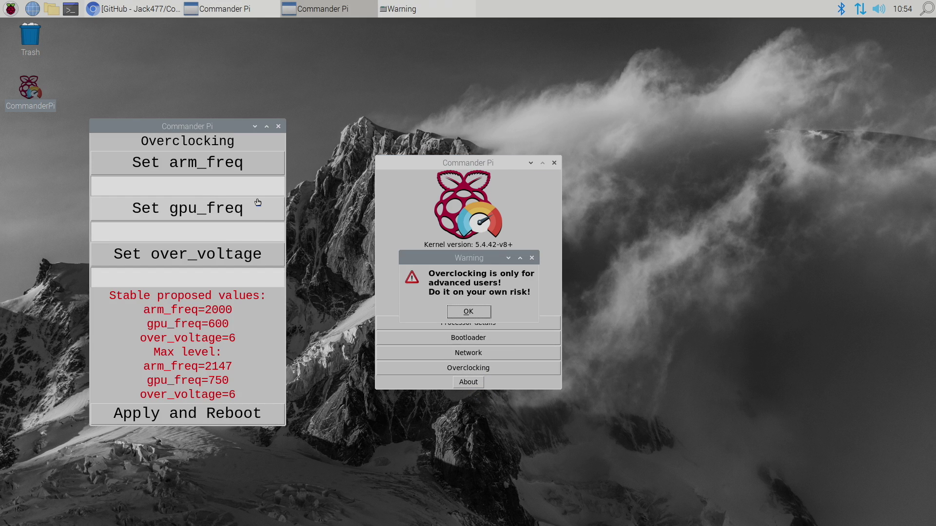
key(Return)
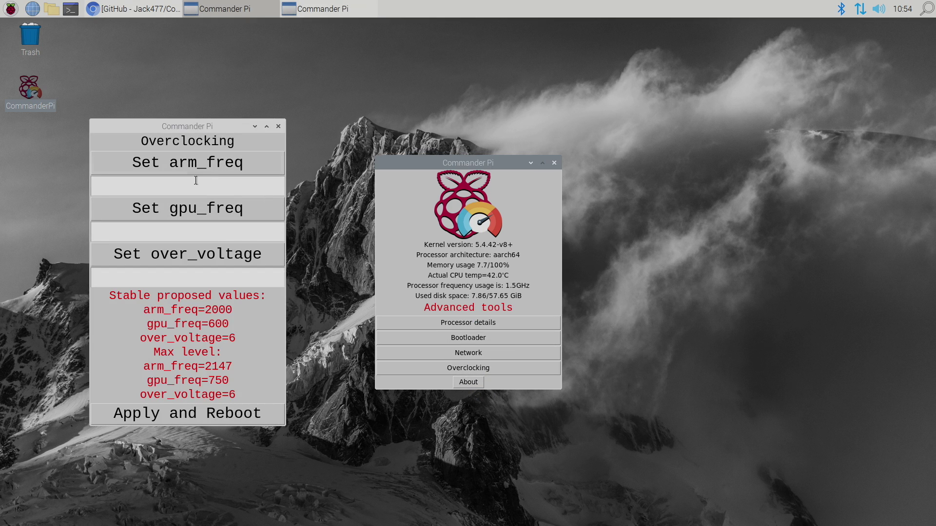
drag(174, 127, 200, 109)
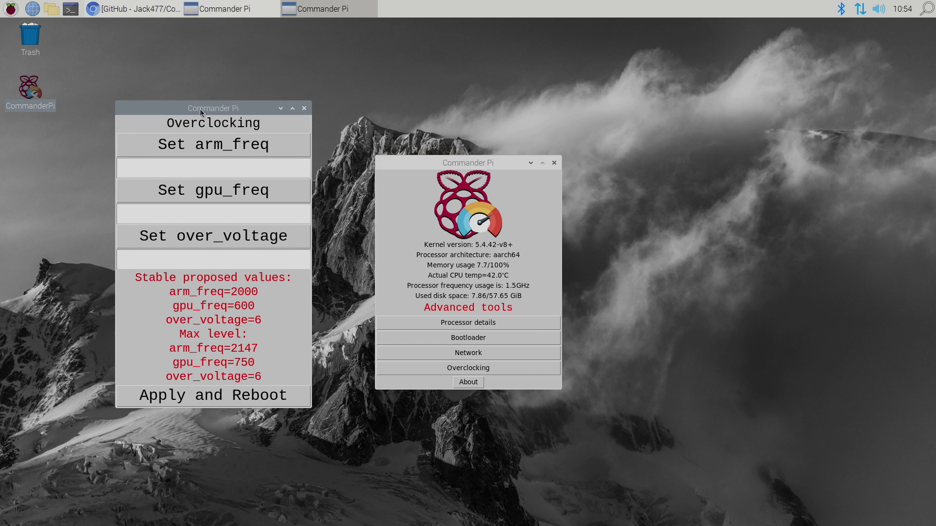
click(303, 108)
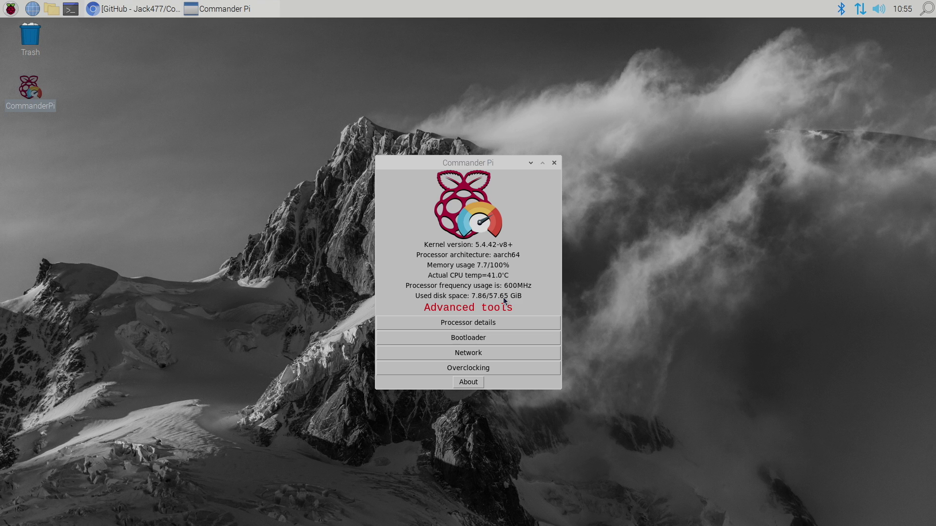
Step: Open the processor details and bootloader configuration and arrange both windows beside the main CommanderPi window
click(482, 323)
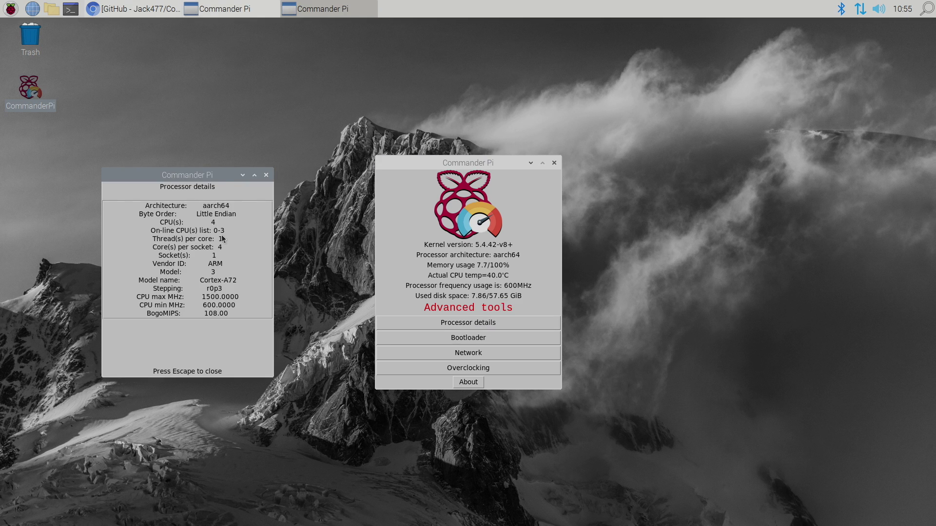
drag(222, 178, 307, 157)
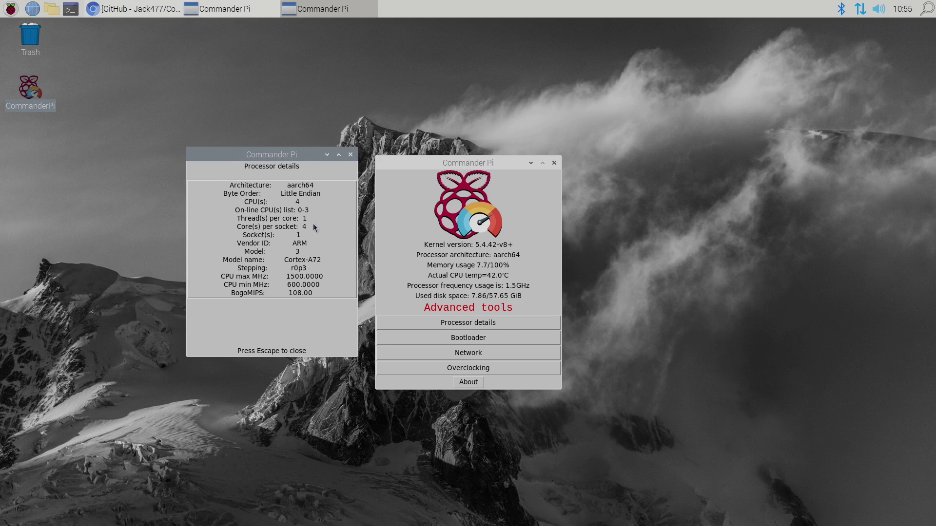
click(481, 340)
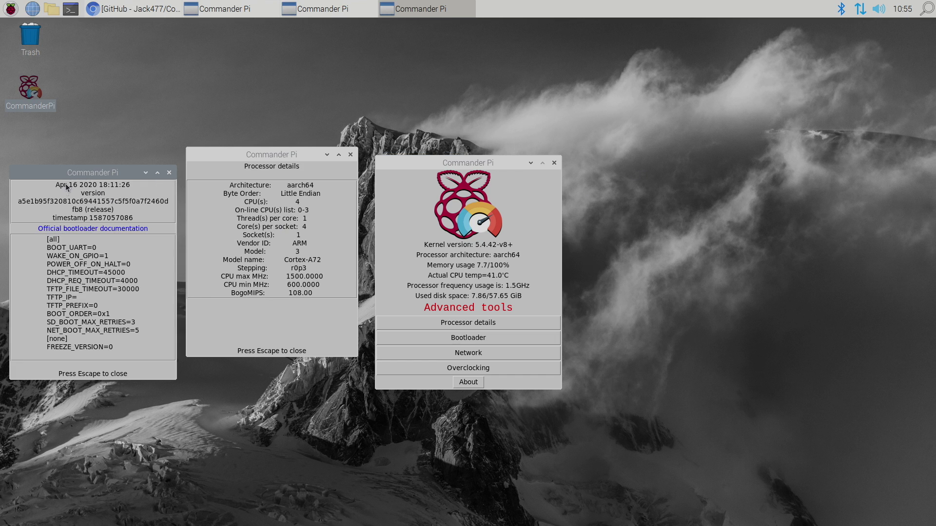
drag(72, 176, 85, 154)
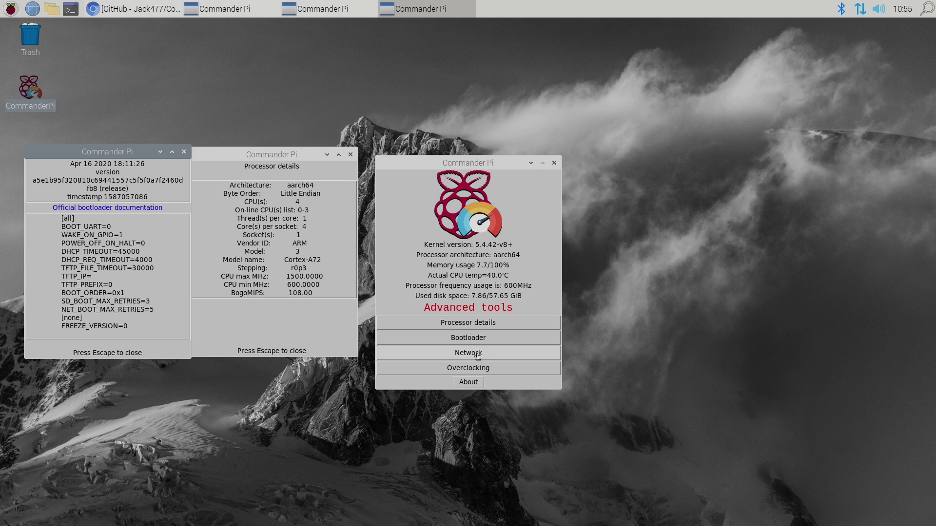
click(481, 357)
Step: Open the overclocking settings, accept the risk warning and set arm_freq to 2000
click(450, 368)
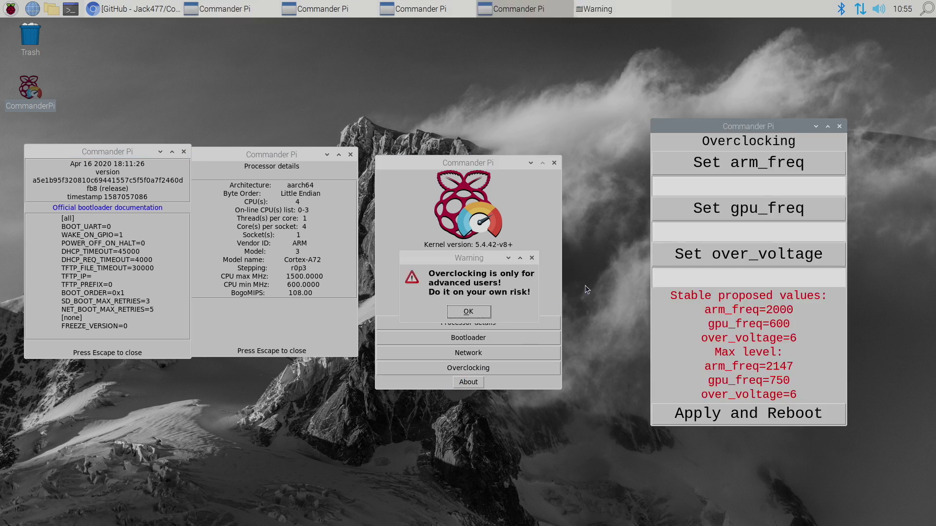
click(469, 312)
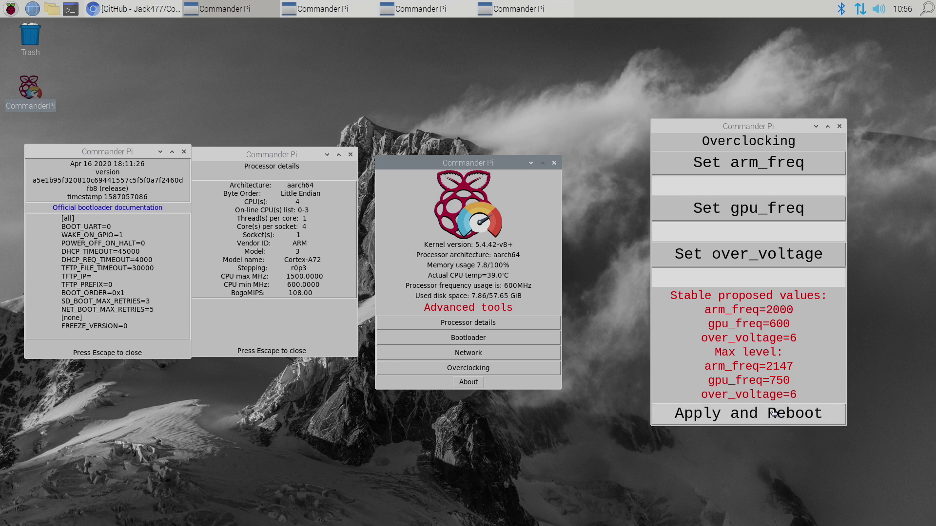
click(745, 190)
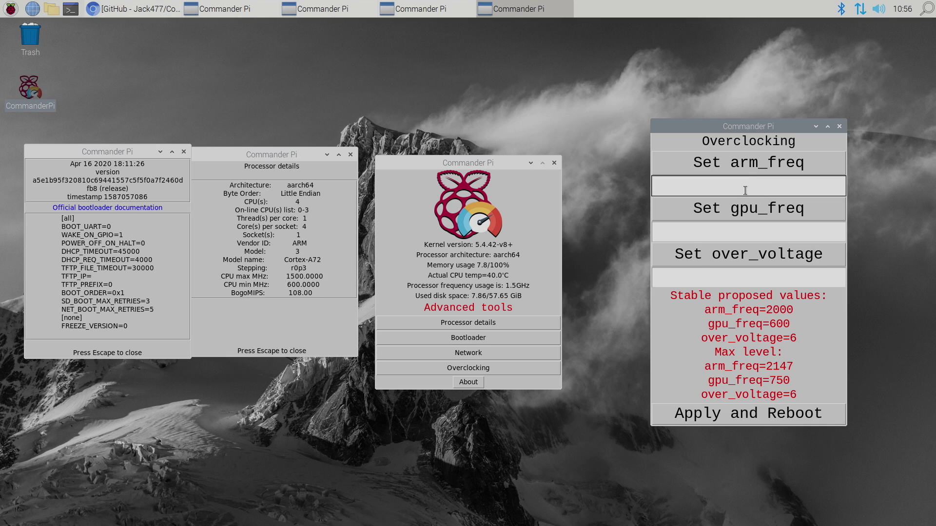
text(2000)
click(735, 169)
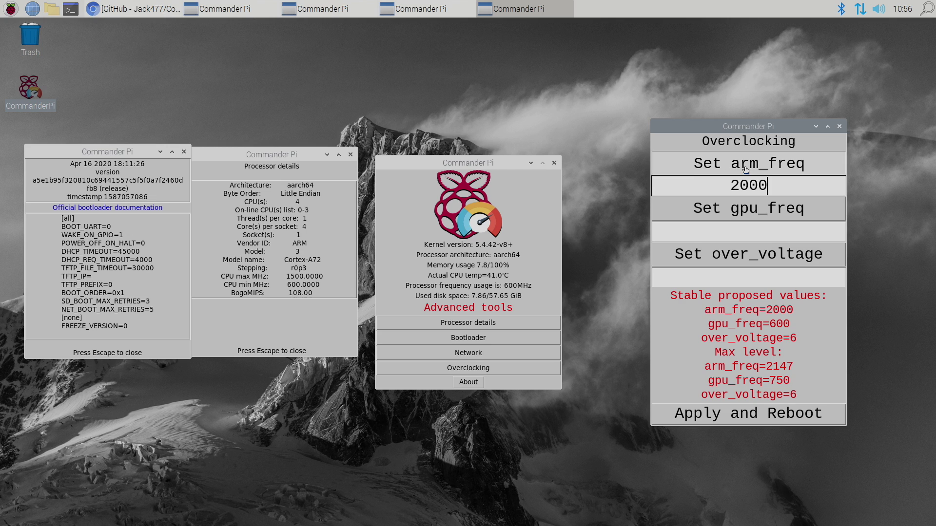
Step: Set gpu_freq to 650 and over_voltage to 6 in the overclocking settings
click(744, 229)
text(650)
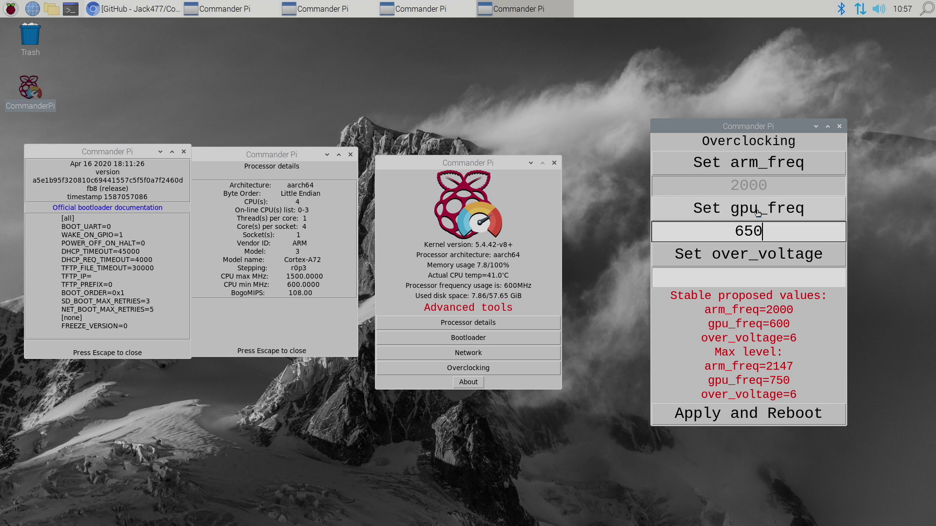
click(754, 215)
click(750, 282)
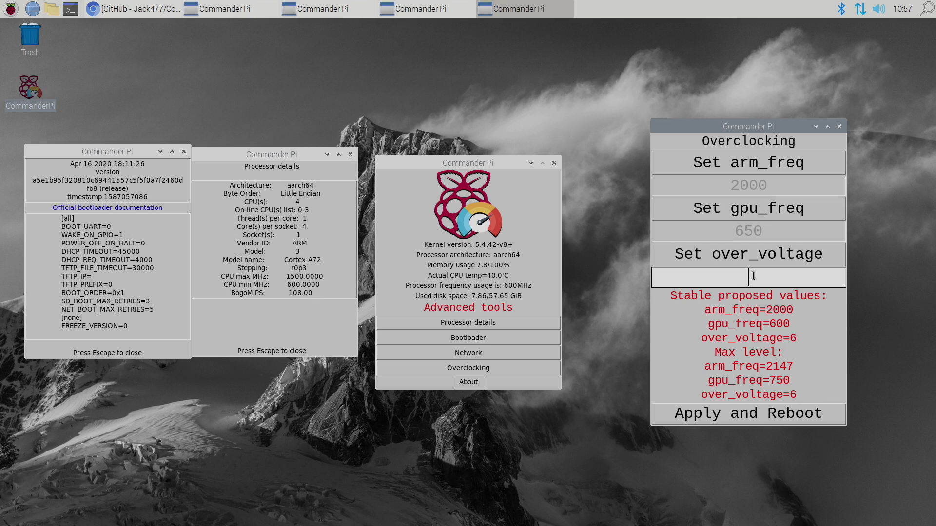
text(6)
click(743, 262)
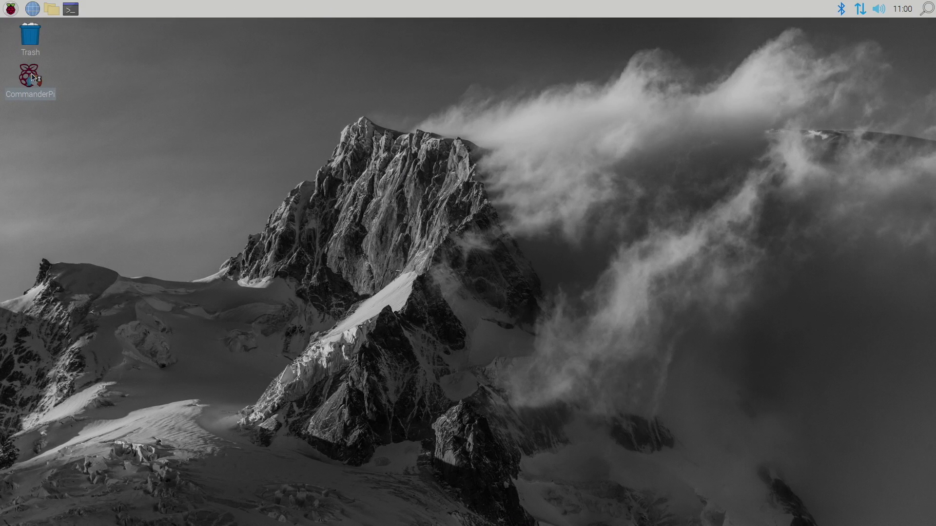
Step: Run CommanderPi again after the reboot, check the CPU frequency limits in the processor details and close them
click(448, 293)
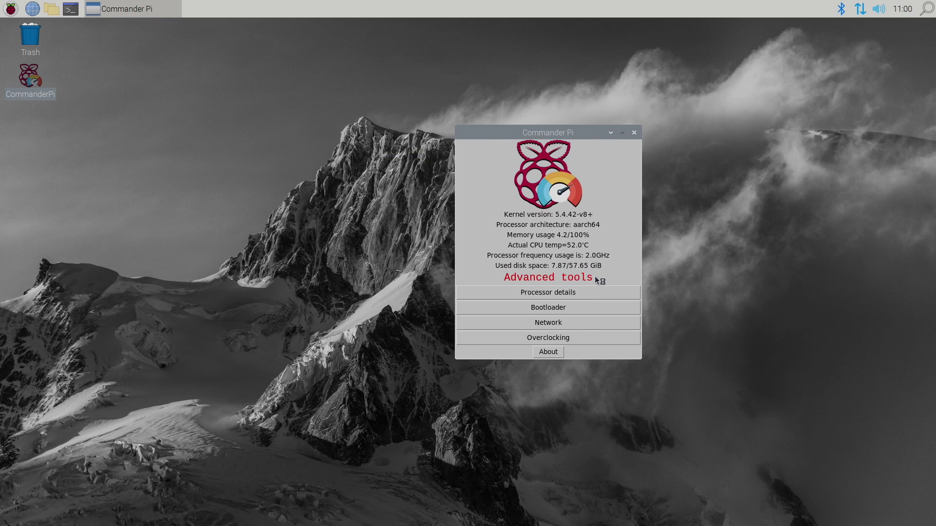
click(554, 294)
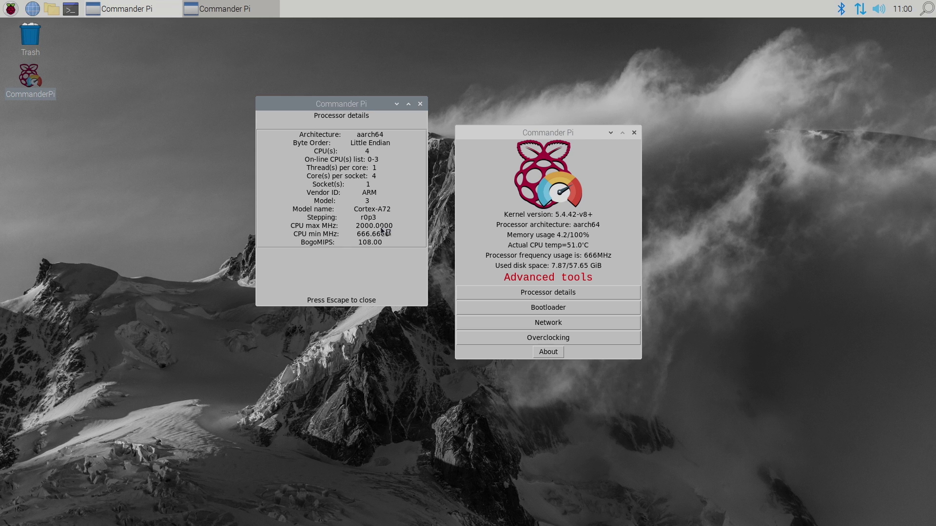
click(421, 105)
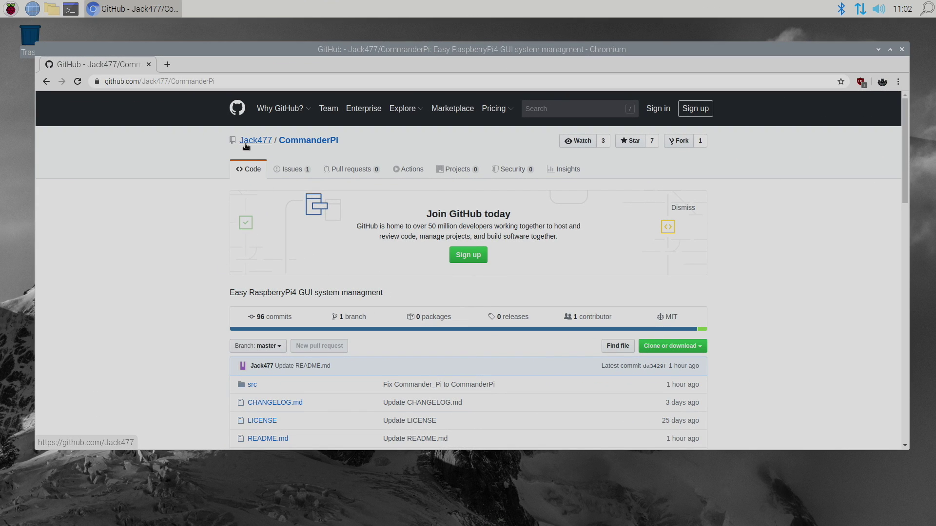
Step: Examine the CommanderPi GitHub repository's file list and README, including its features, download link, update notes and usage instructions
scroll(283, 268, down, 2)
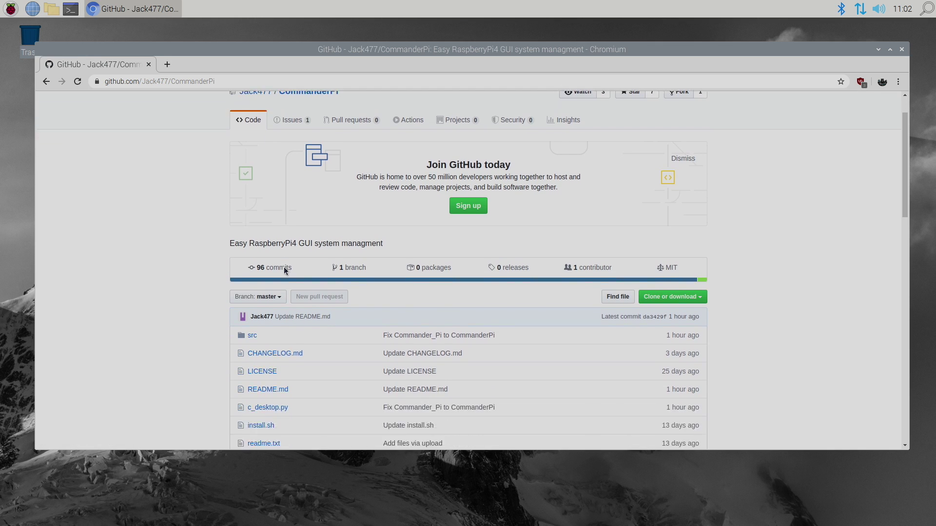
scroll(284, 267, down, 12)
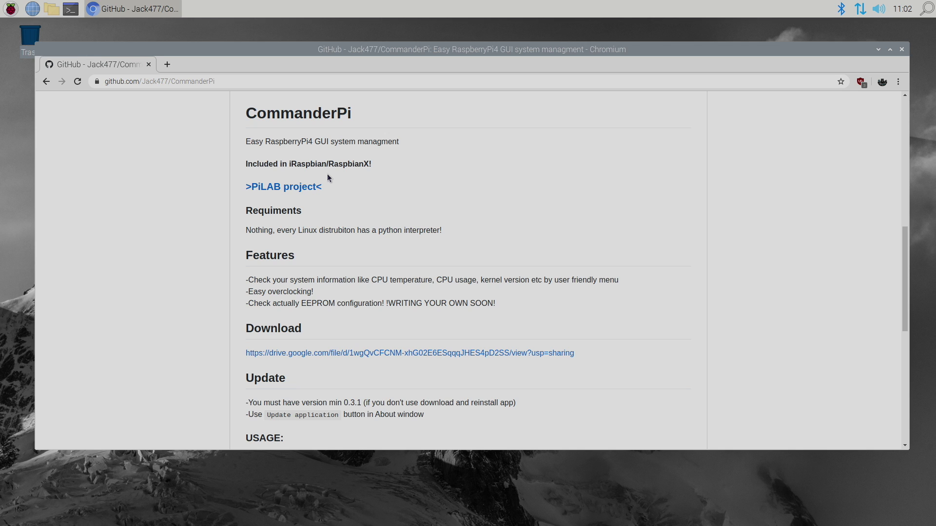
scroll(431, 215, up, 5)
scroll(433, 229, up, 5)
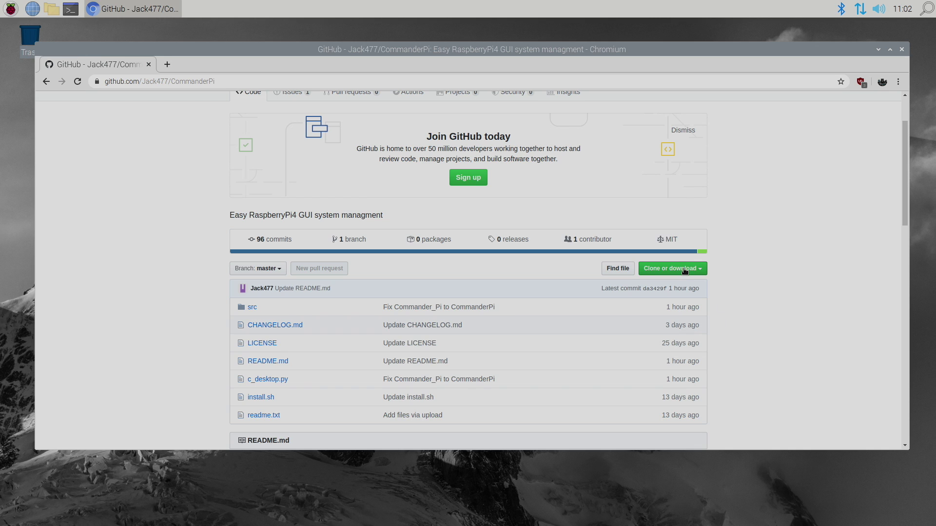
scroll(451, 319, down, 10)
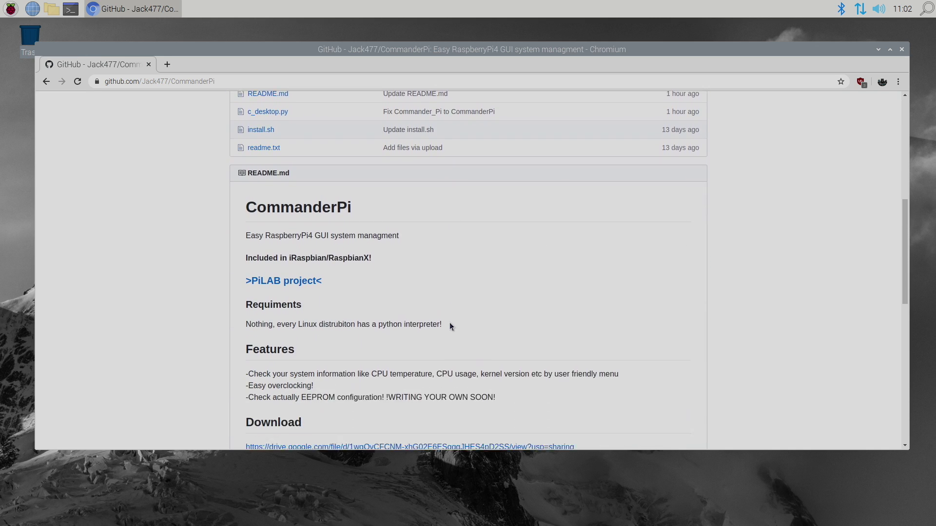
scroll(449, 323, down, 5)
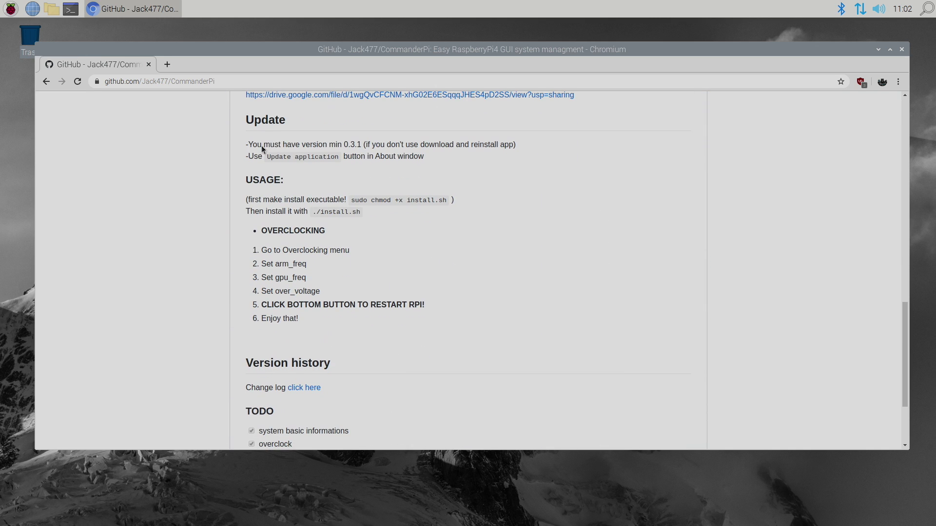
scroll(388, 365, down, 2)
scroll(388, 363, up, 7)
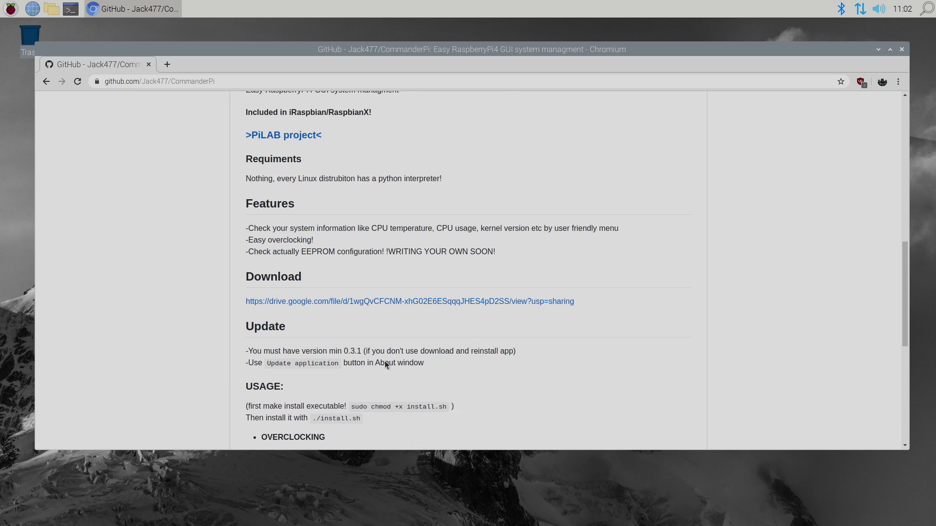
scroll(417, 319, down, 2)
scroll(328, 289, down, 2)
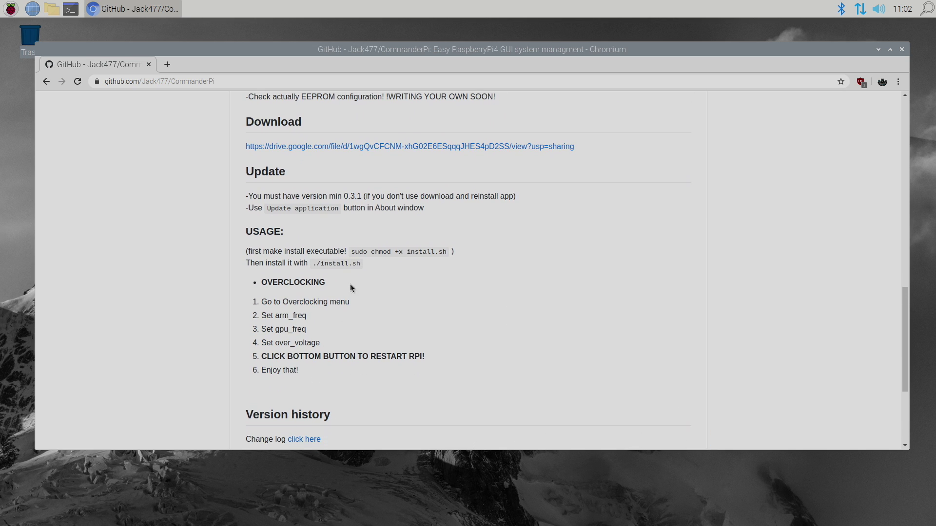
scroll(363, 332, down, 1)
scroll(368, 333, up, 2)
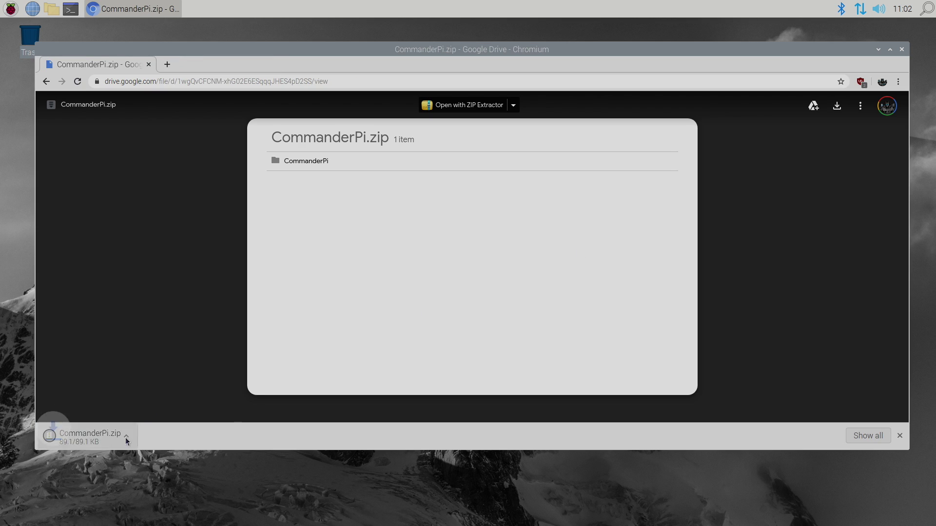
Step: Show the downloaded CommanderPi.zip in the Downloads folder and extract the archive there
click(136, 436)
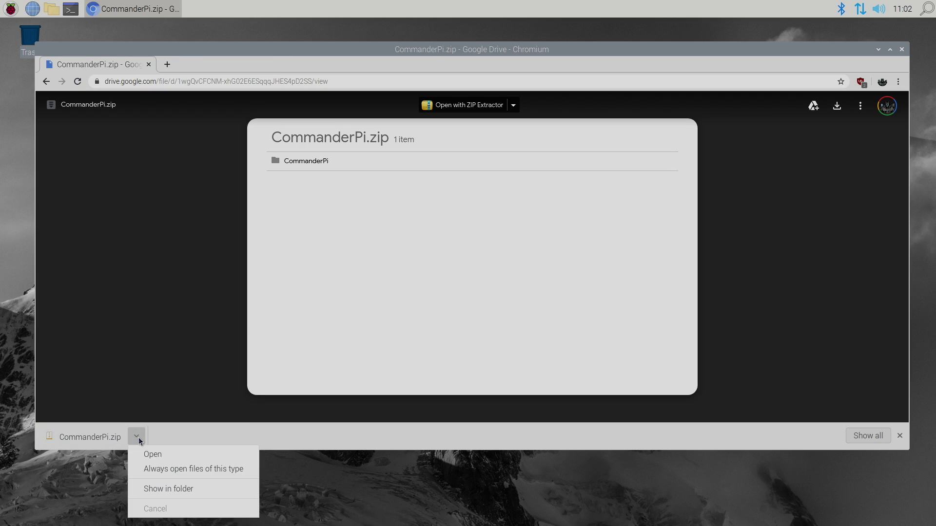
click(174, 494)
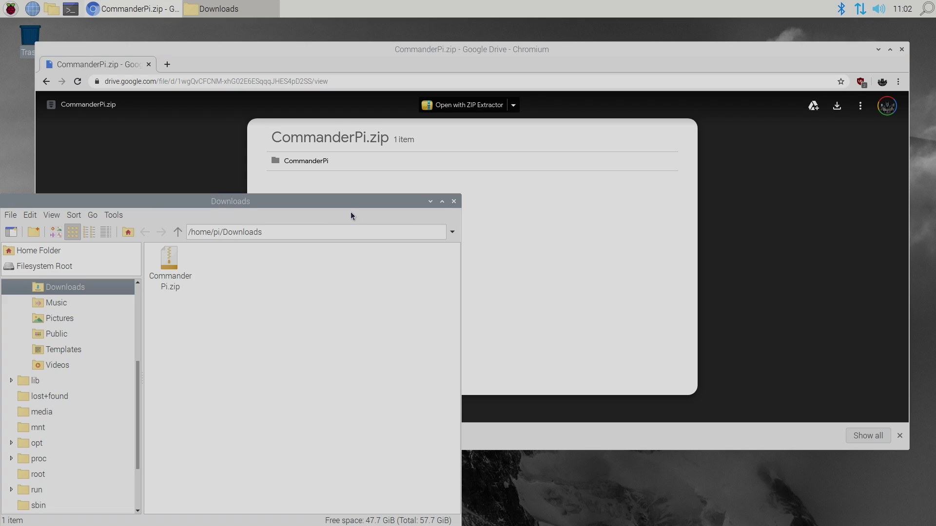
drag(350, 212, 683, 121)
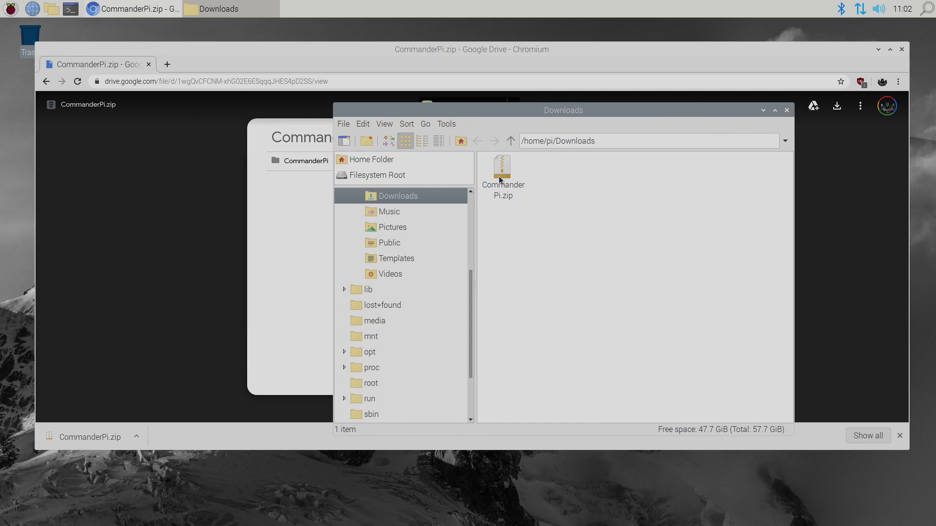
right_click(499, 177)
click(506, 172)
right_click(507, 171)
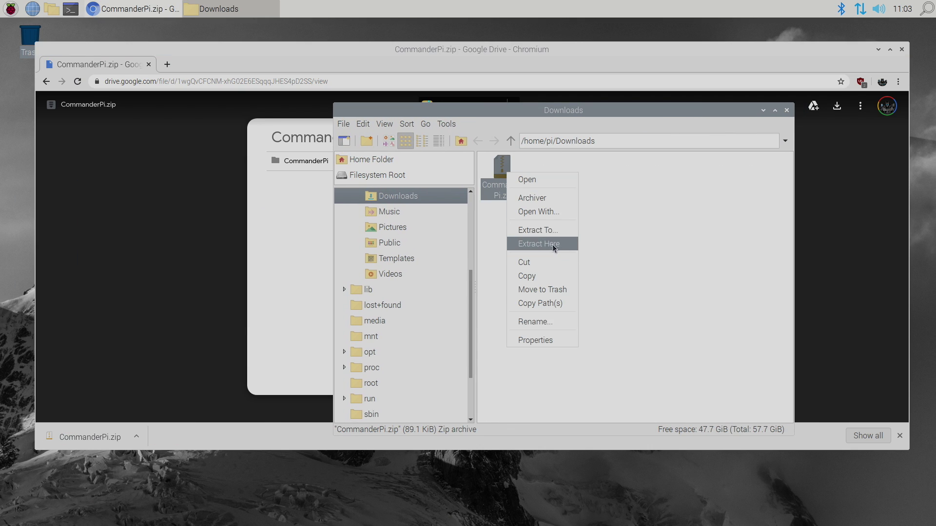
click(551, 244)
Step: Move the extracted CommanderPi folder from Downloads into the pi home folder
scroll(443, 223, up, 3)
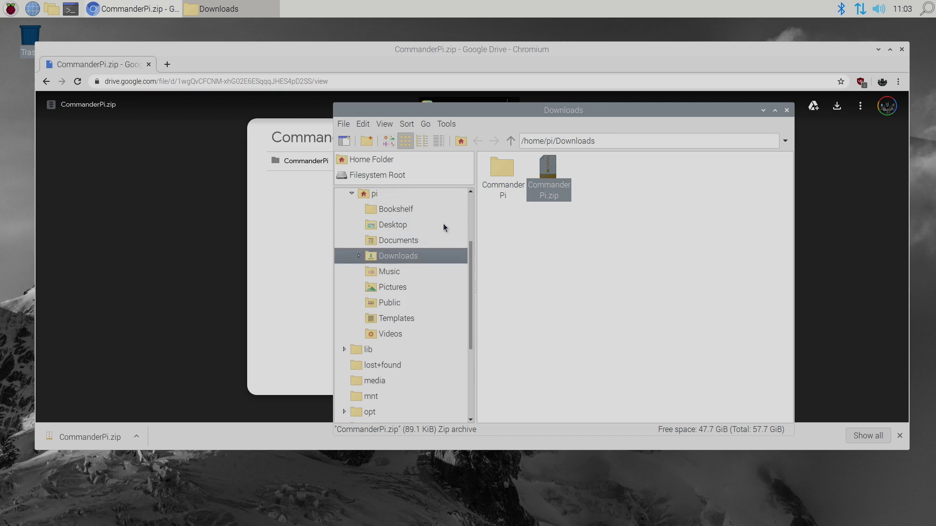
scroll(443, 224, up, 2)
drag(501, 165, 373, 254)
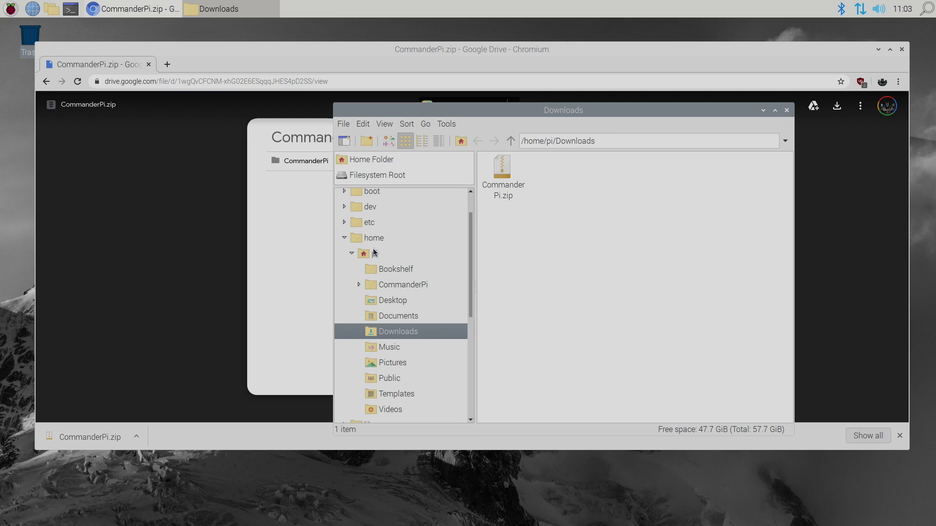
Step: Open a terminal in the CommanderPi folder inside the pi home folder and place its window over the file manager
click(376, 255)
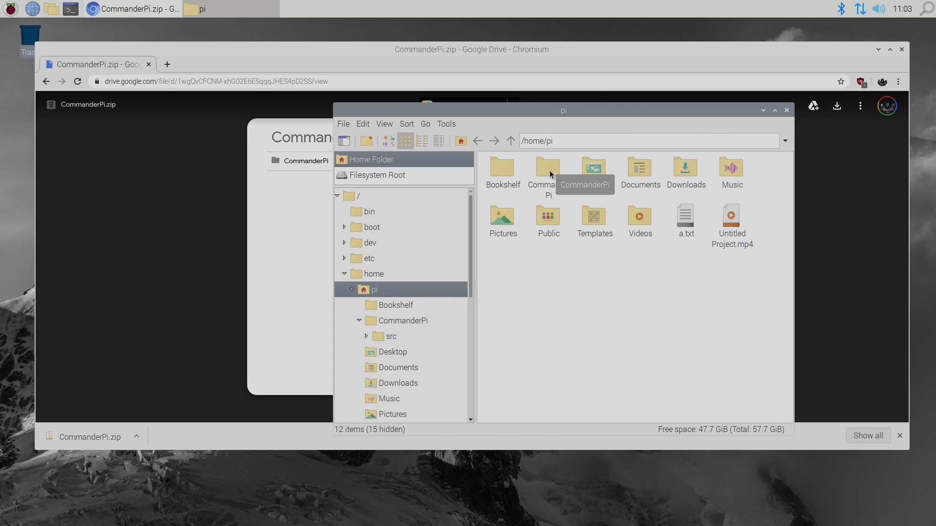
double_click(550, 171)
click(444, 126)
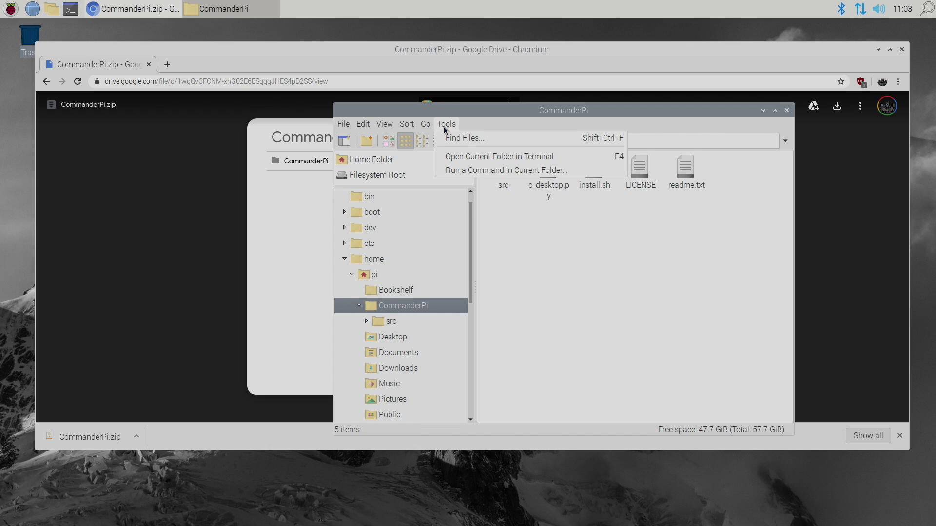
click(495, 159)
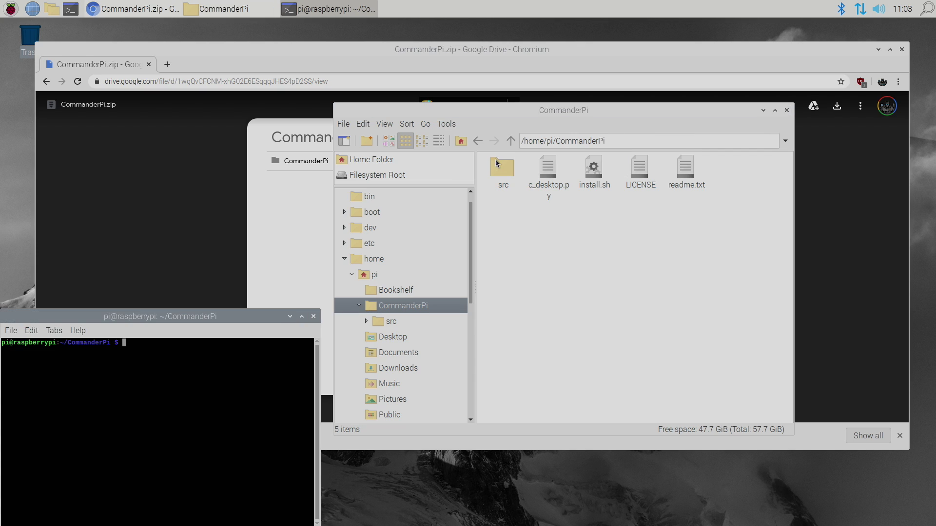
drag(233, 320, 542, 174)
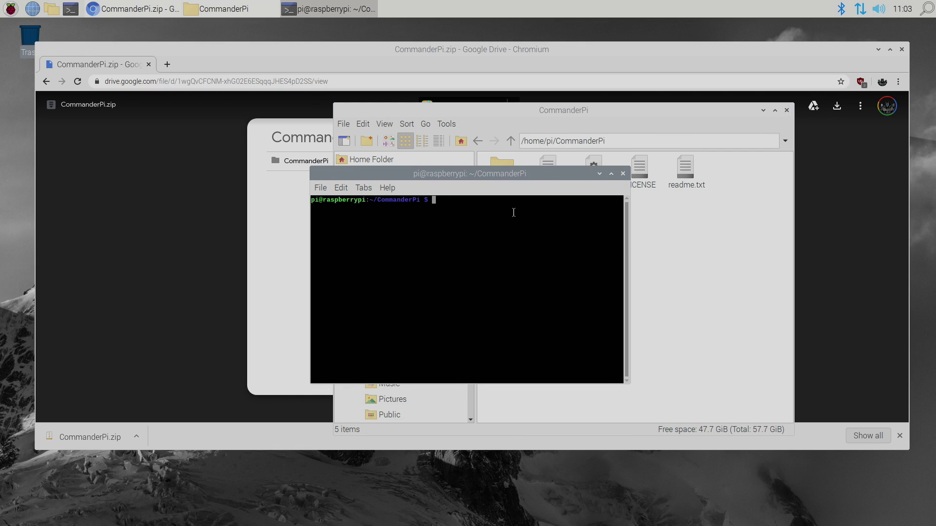
Step: Make the installer executable with "sudo chmod +x install.sh" and run it with "sudo ./install.sh"
text(sudo chmod +x install.sh)
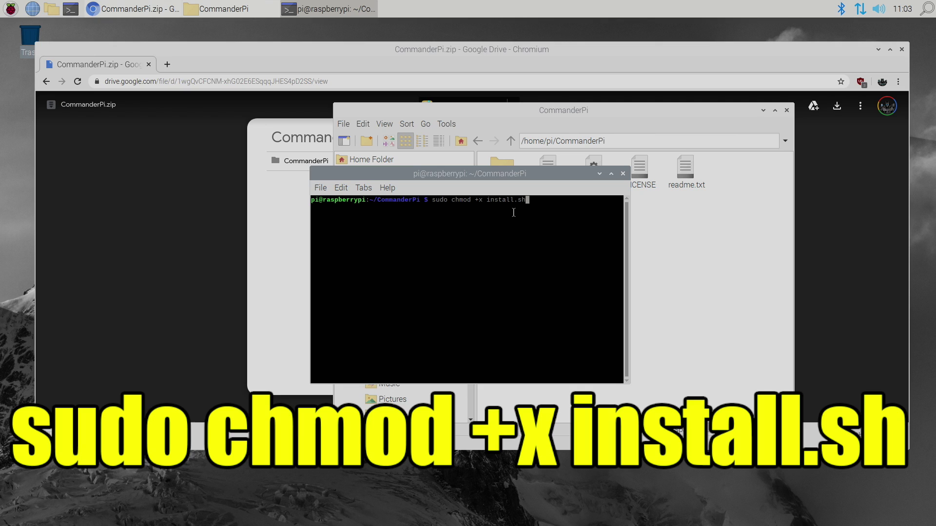
key(Return)
text(sudo ./install.sh)
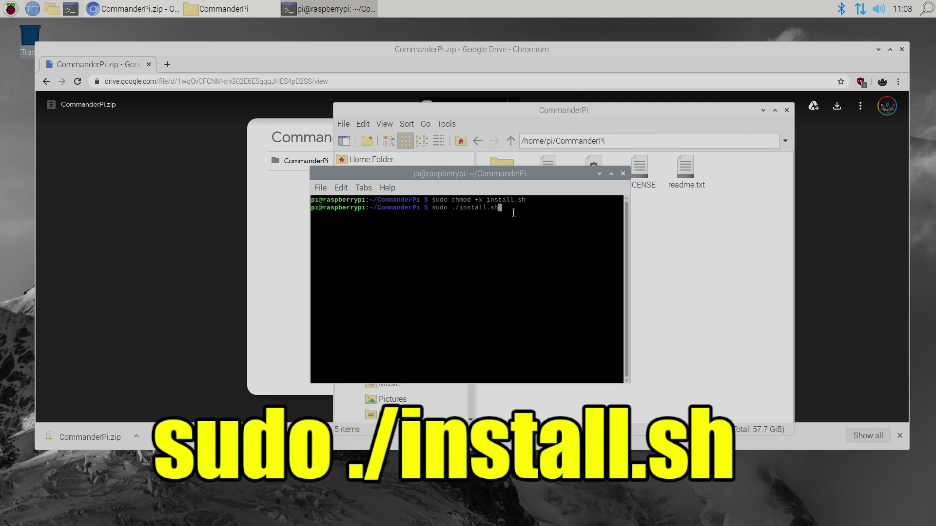
key(Return)
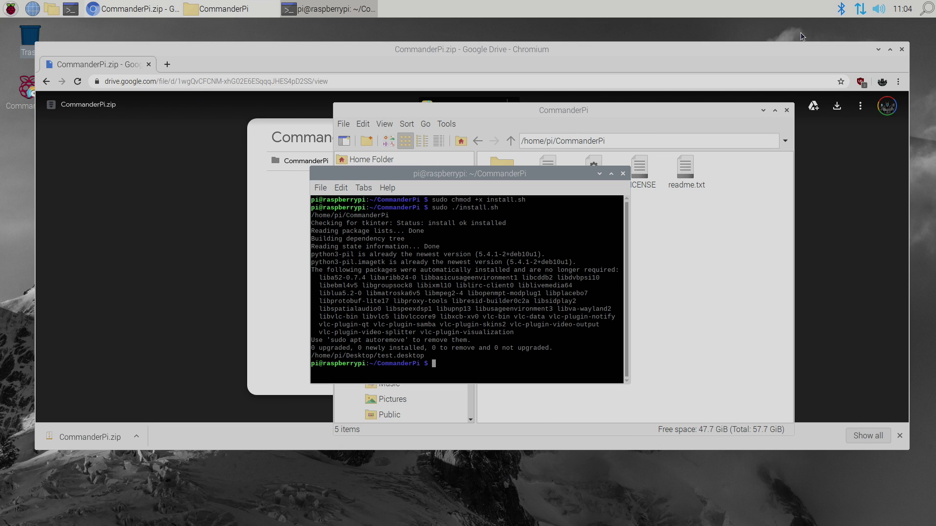
Step: Clear the terminal, file manager and browser windows off the desktop and launch the CommanderPi shortcut with Execute in Terminal
click(599, 173)
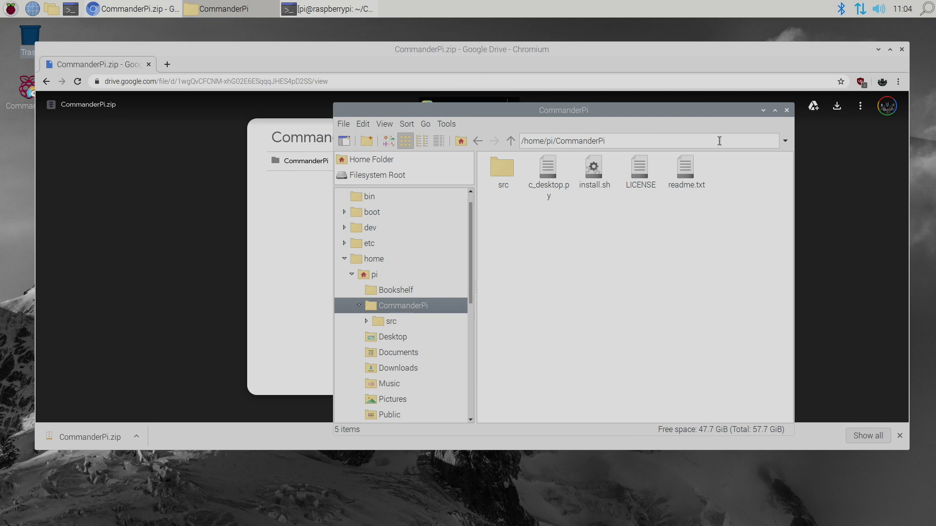
click(787, 111)
click(878, 50)
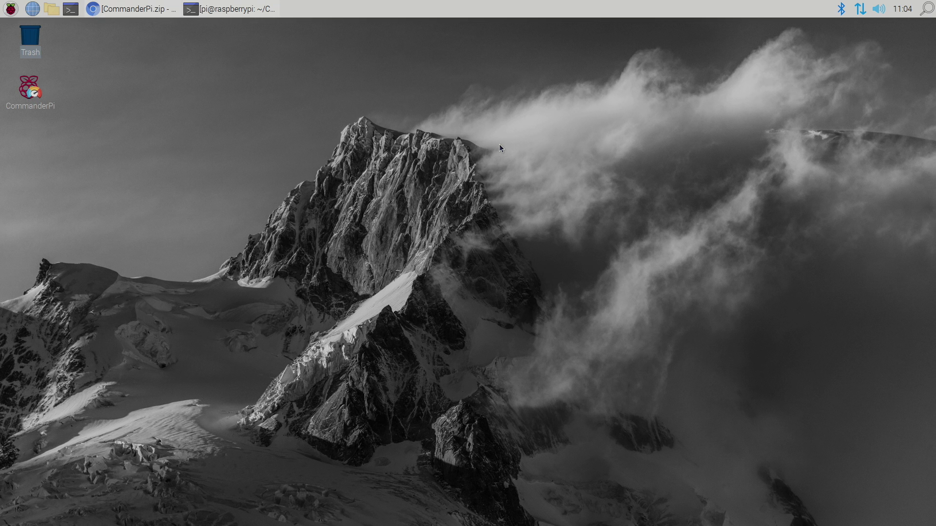
double_click(35, 99)
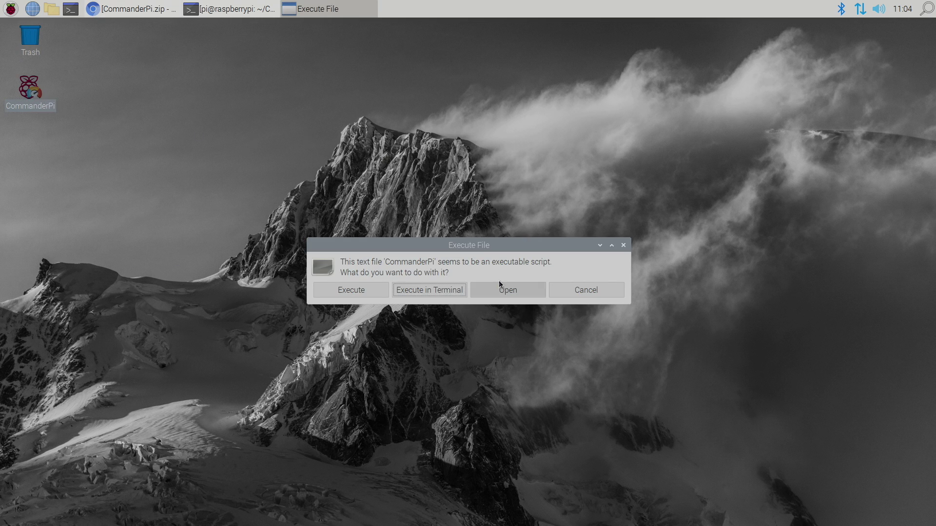
click(451, 288)
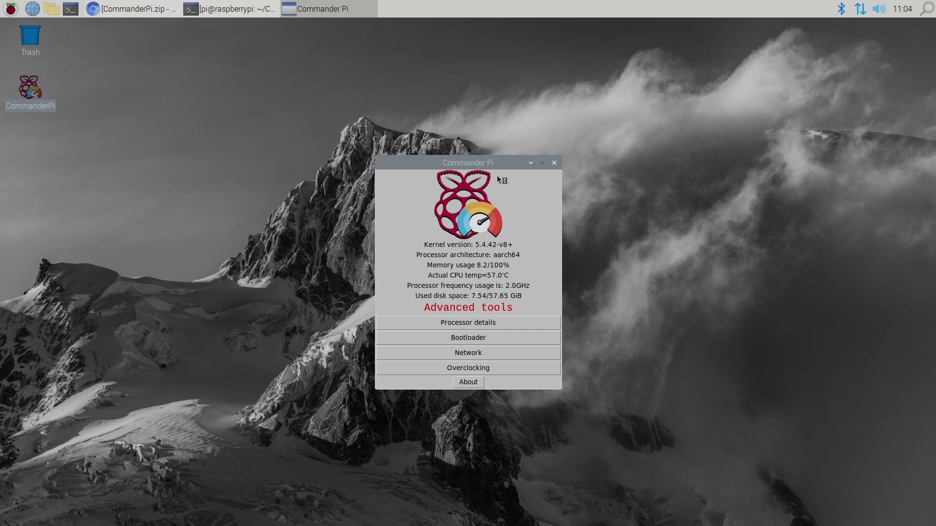
drag(492, 163, 517, 91)
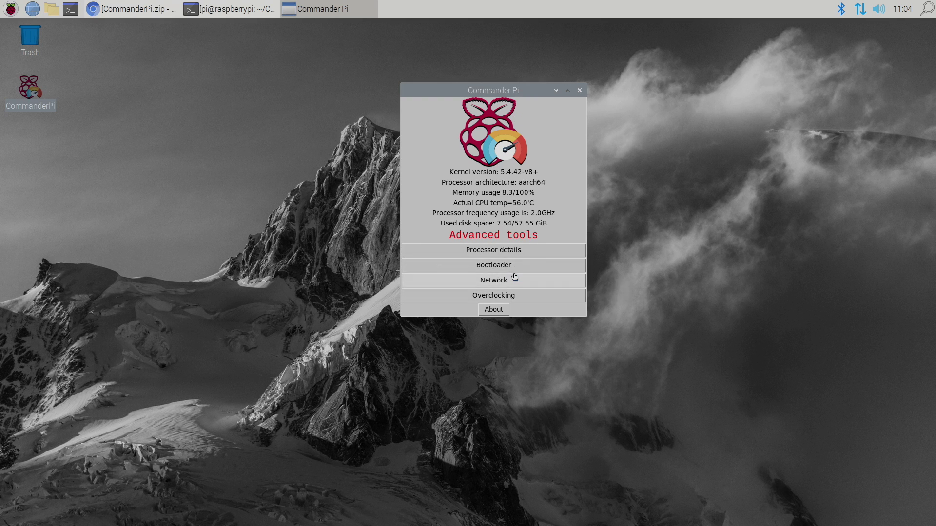
Step: Examine the processor details beside the main Commander Pi window, close them and park the main window in the desktop's upper-right corner
click(502, 251)
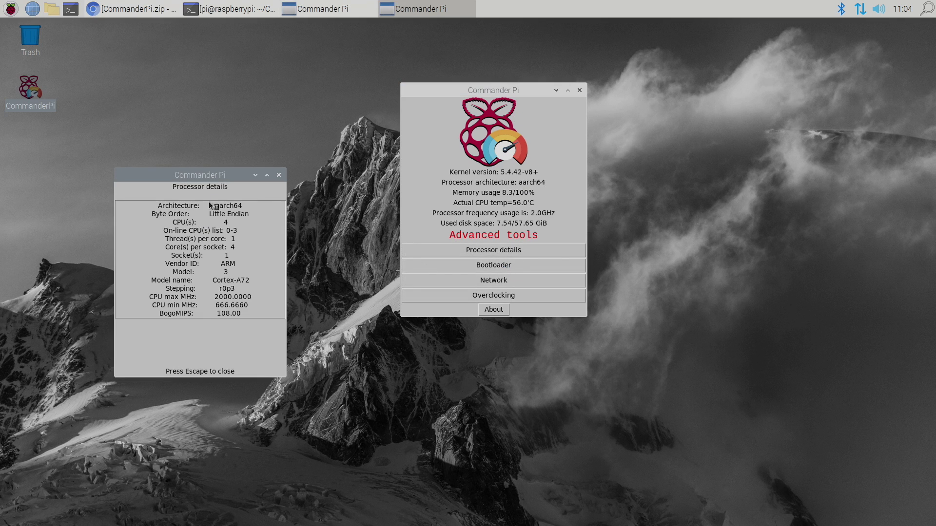
drag(233, 171, 347, 81)
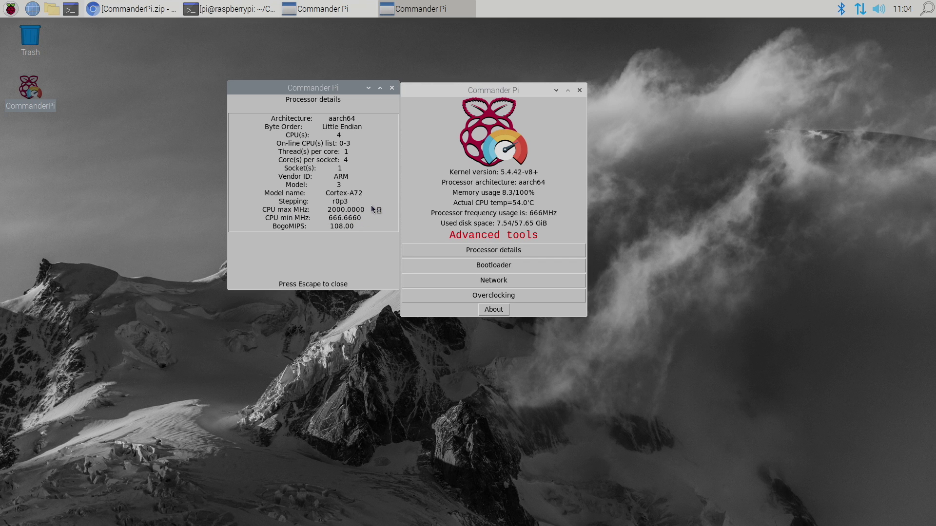
click(391, 87)
drag(491, 83, 438, 127)
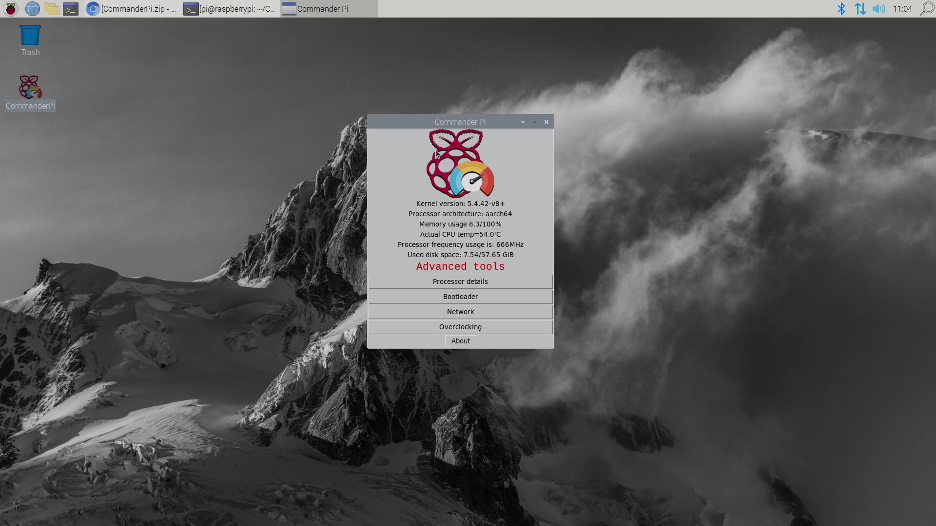
drag(456, 125, 836, 34)
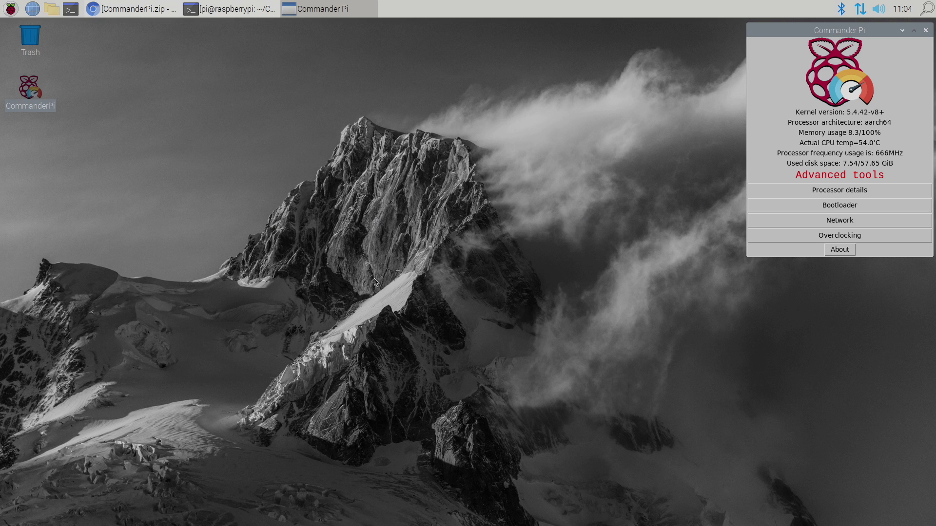